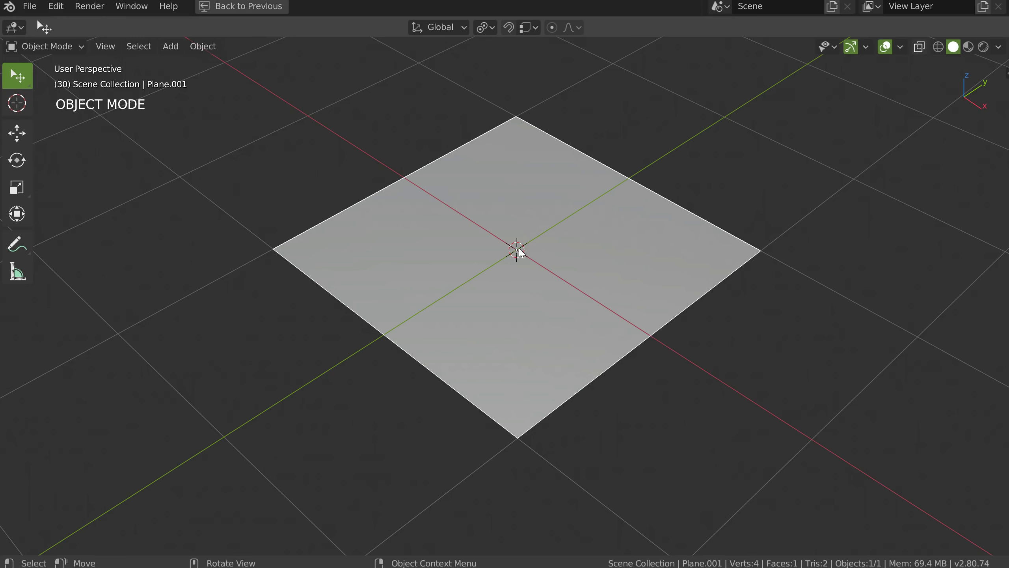
Bring up the Speedflow modifier menu over Plane.001, toggling its tools list on and off.
{"action": "key", "text": "ctrl"}
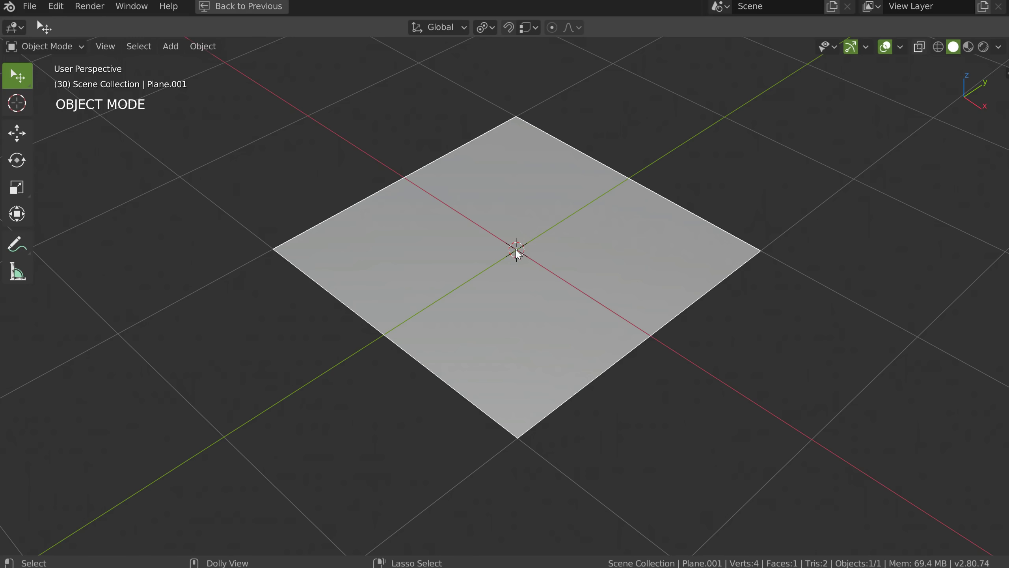
{"action": "key", "text": "space"}
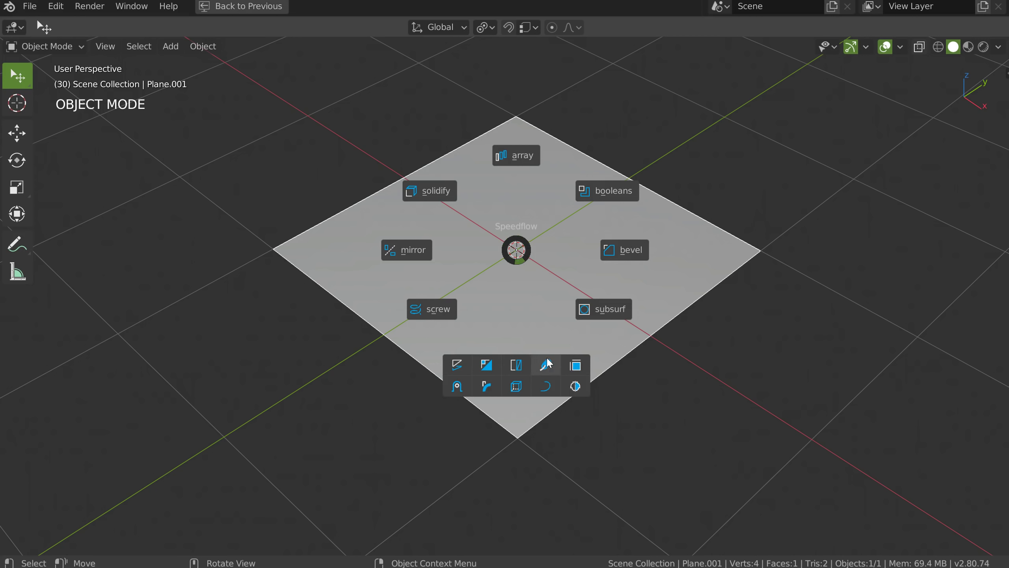
{"action": "key", "text": "Escape"}
{"action": "key", "text": "n"}
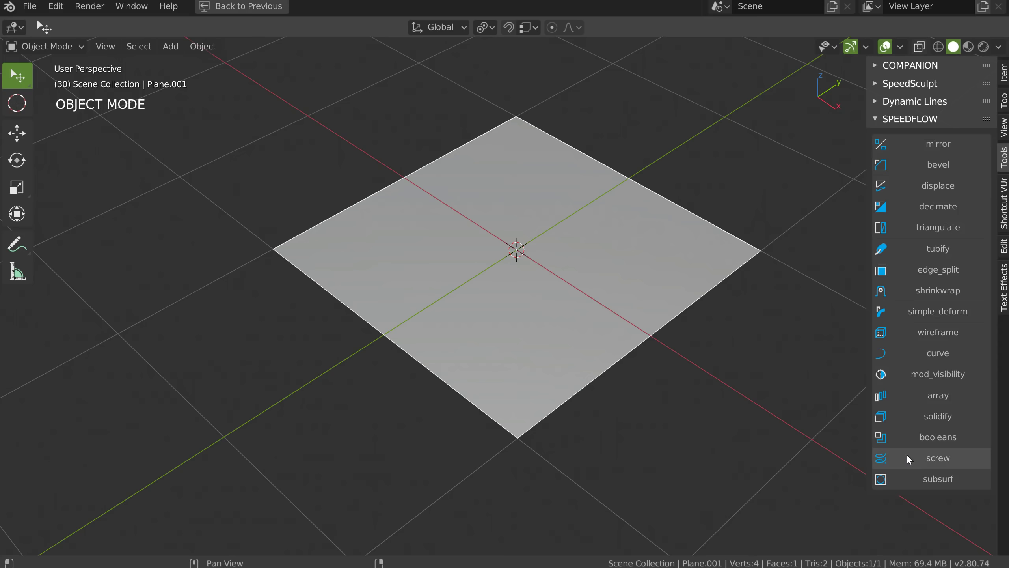
{"action": "key", "text": "n"}
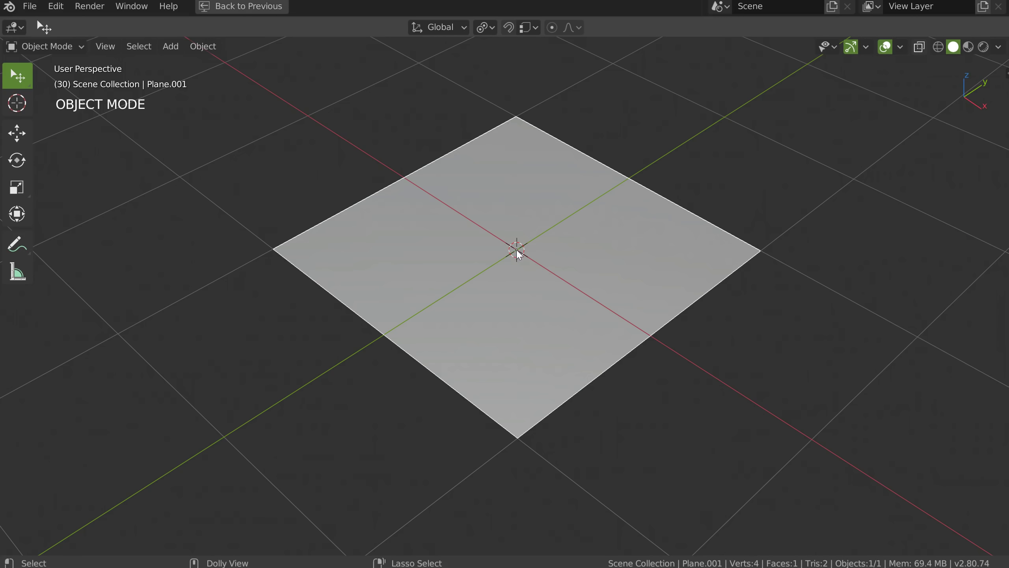
{"action": "key", "text": "ctrl+alt+s"}
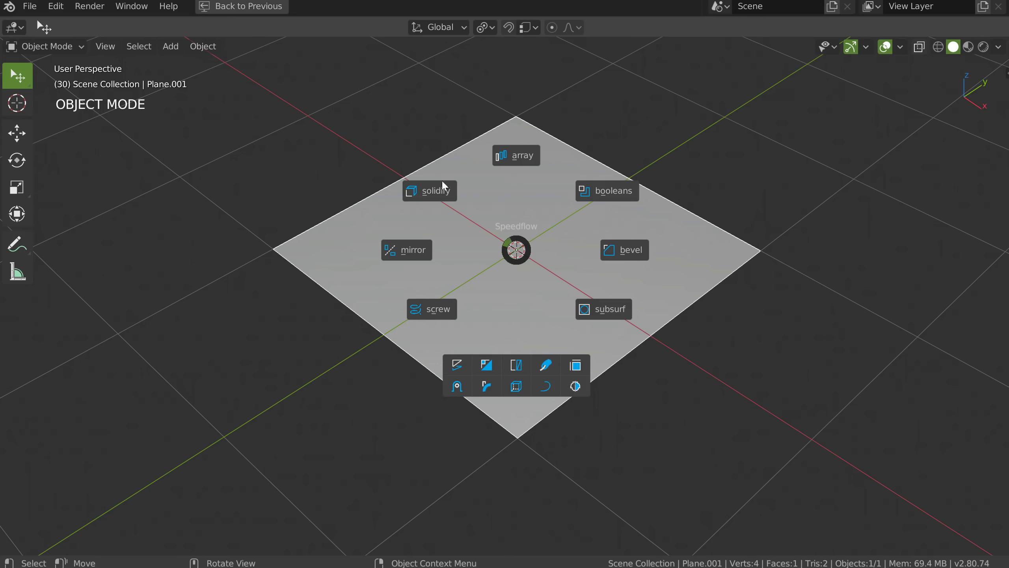
Add a Solidify modifier to the plane with a thickness of 0.67.
{"action": "left_click", "coordinate": [437, 196]}
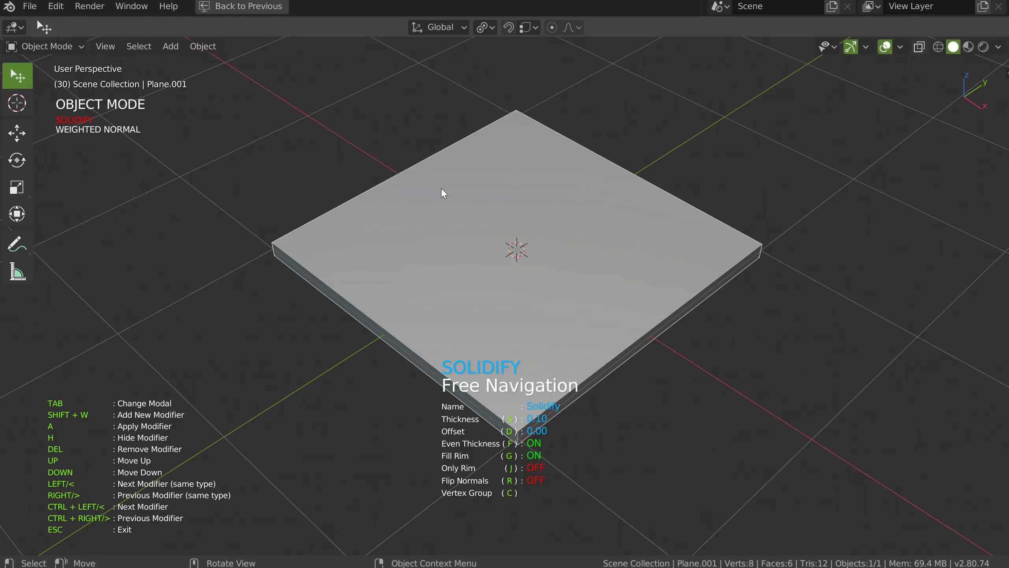
{"action": "middle_click_drag", "start_coordinate": [513, 283], "coordinate": [467, 177], "text": "shift"}
{"action": "scroll", "coordinate": [467, 177], "scroll_direction": "down", "scroll_amount": 1}
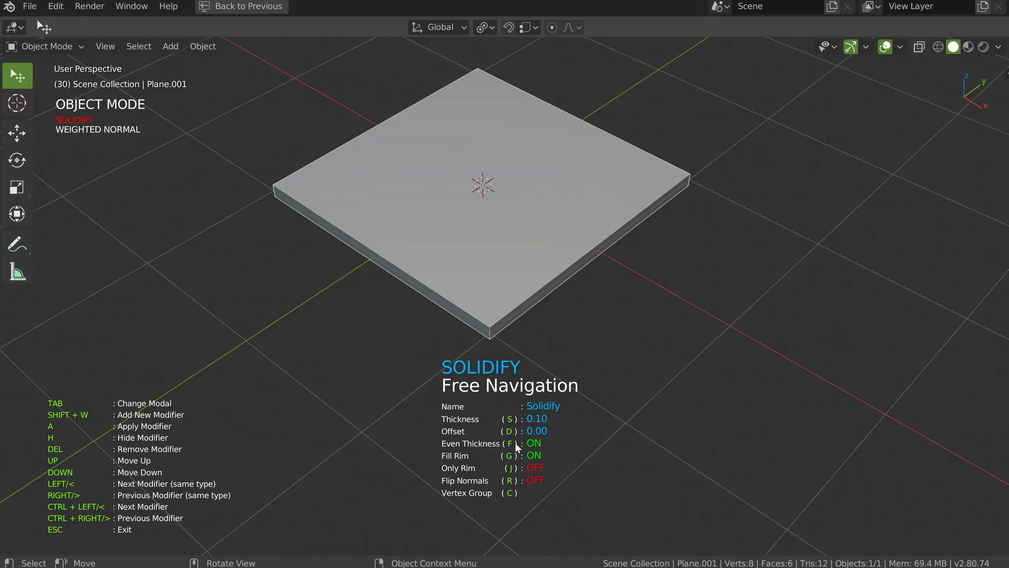
{"action": "key", "text": "s"}
{"action": "left_click", "coordinate": [514, 327]}
Set the Solidify offset to 0.22, then exit the Solidify modal.
{"action": "key", "text": "d"}
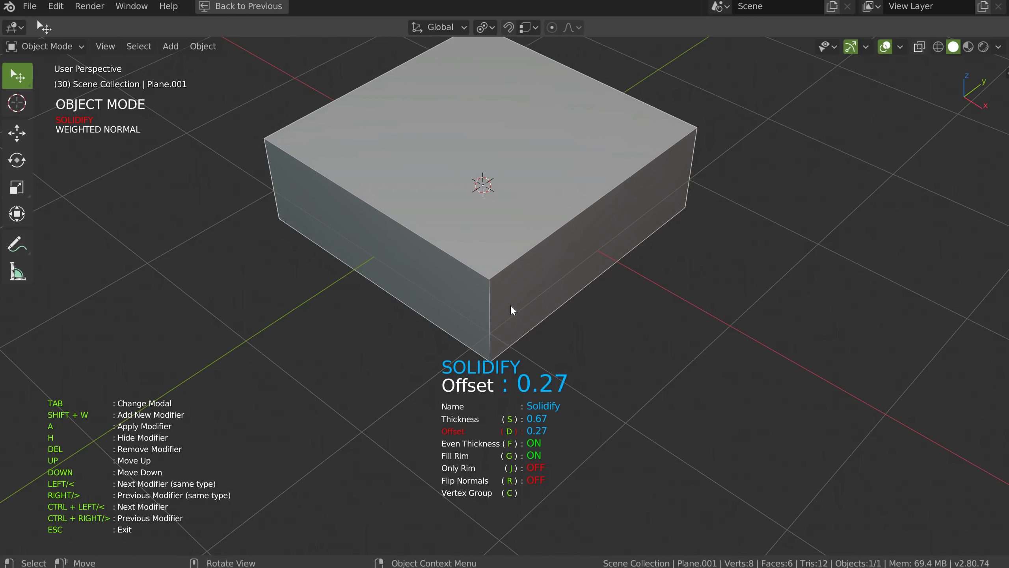
{"action": "left_click", "coordinate": [500, 446]}
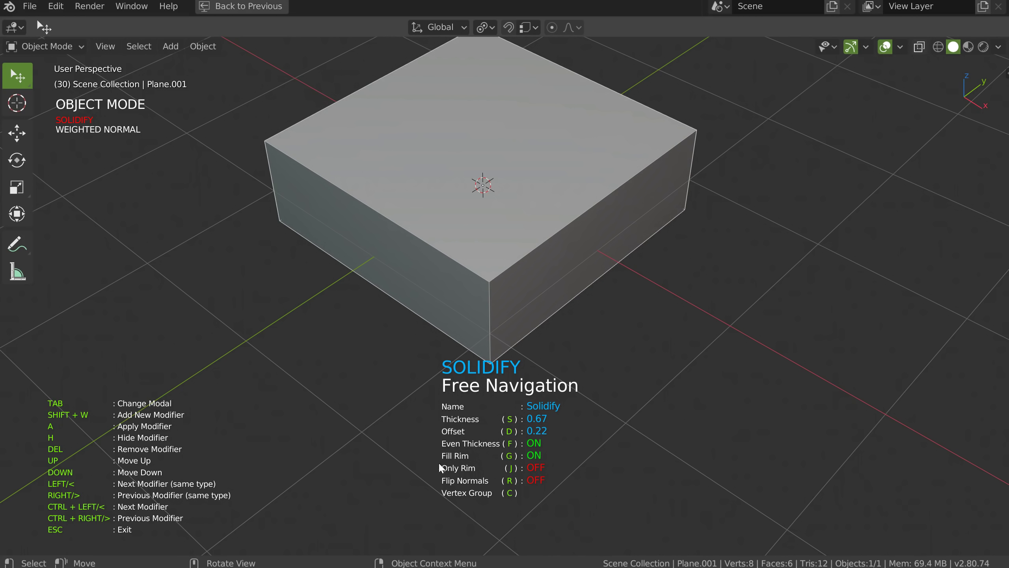
{"action": "mouse_move", "coordinate": [451, 464]}
{"action": "middle_mouse_down"}
{"action": "mouse_move", "coordinate": [493, 311]}
{"action": "mouse_move", "coordinate": [582, 175]}
{"action": "middle_mouse_up"}
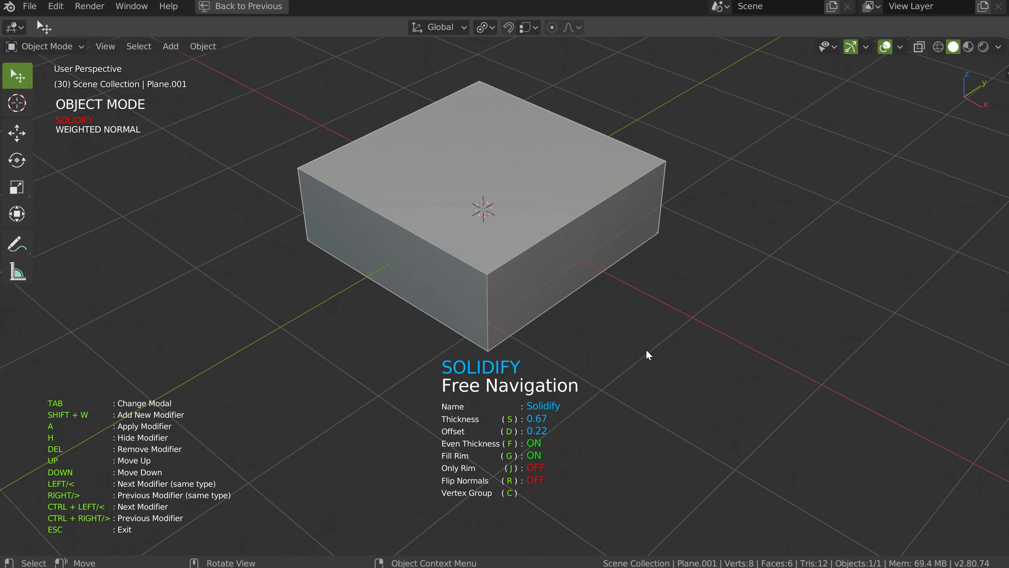
{"action": "key", "text": "Escape"}
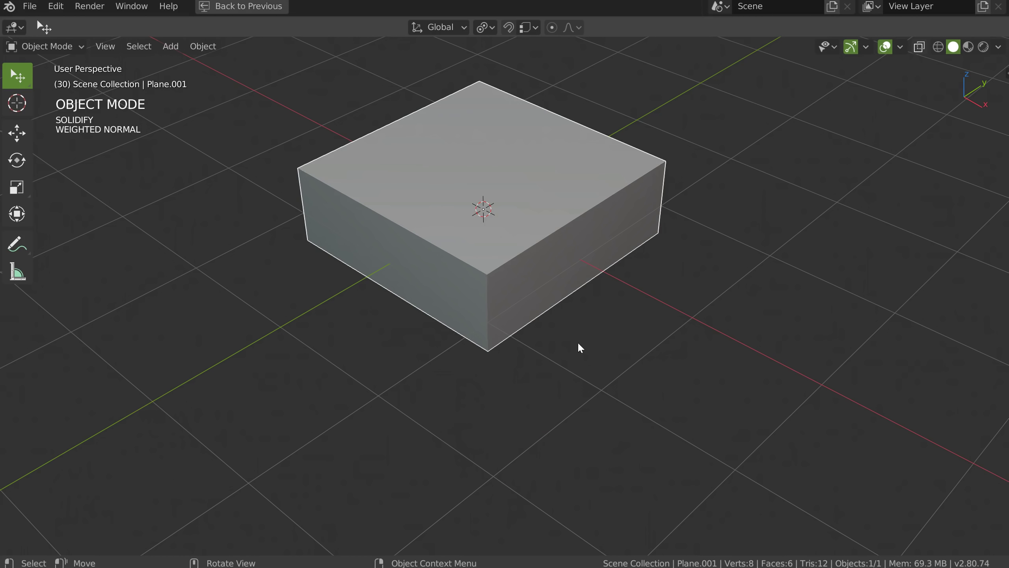
Raise the Solidify thickness to 0.76 and add an angle-limited Bevel to round the edges.
{"action": "key", "text": "shift+w"}
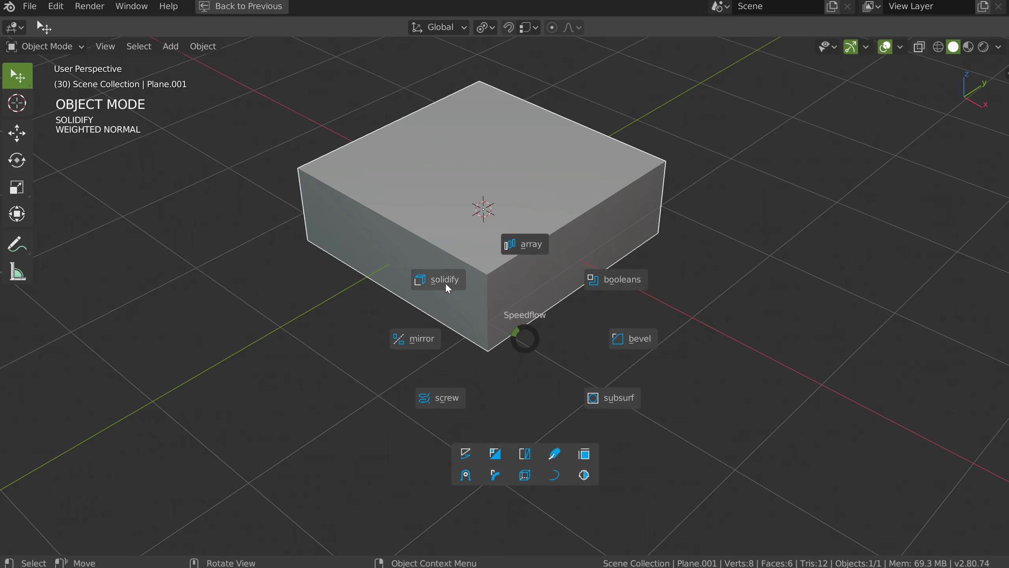
{"action": "left_click", "coordinate": [441, 281]}
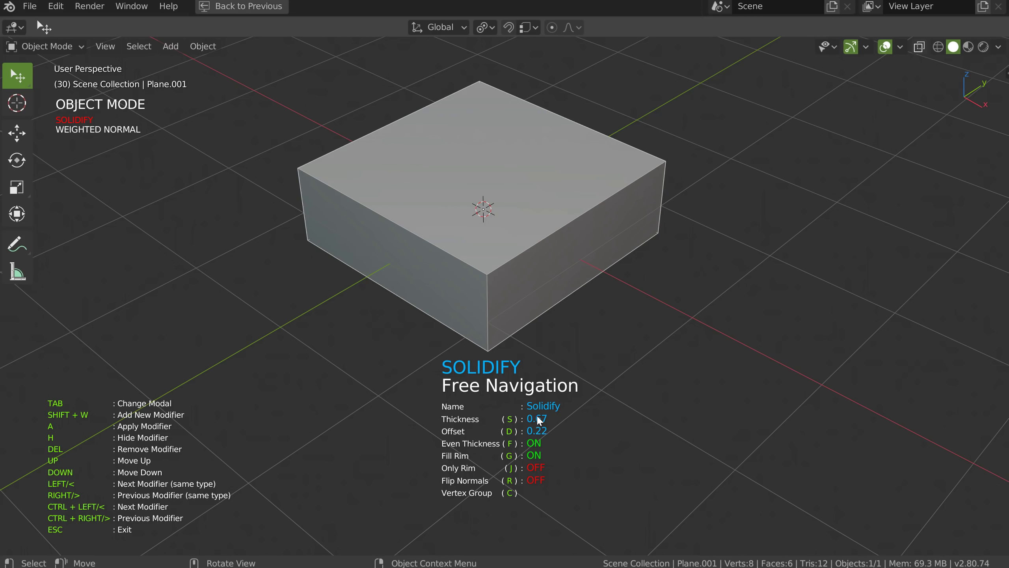
{"action": "key", "text": "s"}
{"action": "left_click", "coordinate": [542, 405]}
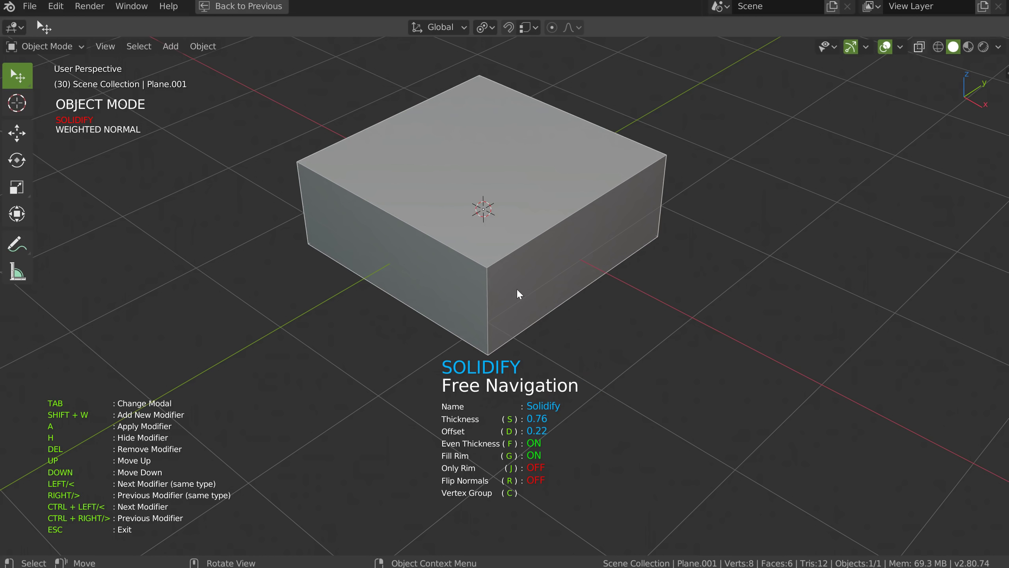
{"action": "key", "text": "shift+w"}
{"action": "left_click", "coordinate": [478, 327]}
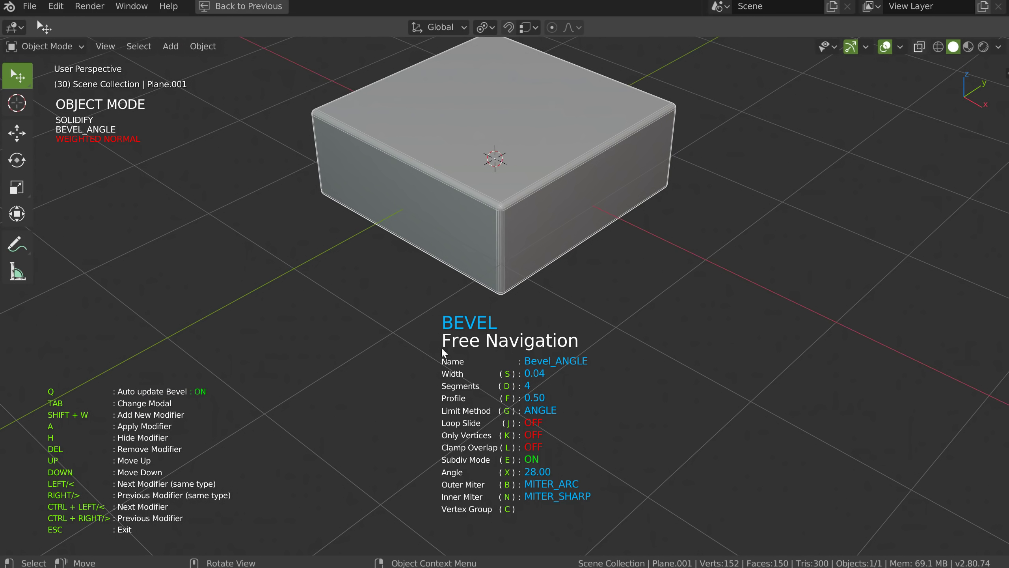
Set the Bevel to width 0.16, 7 segments and a 0.57 profile.
{"action": "key", "text": "s"}
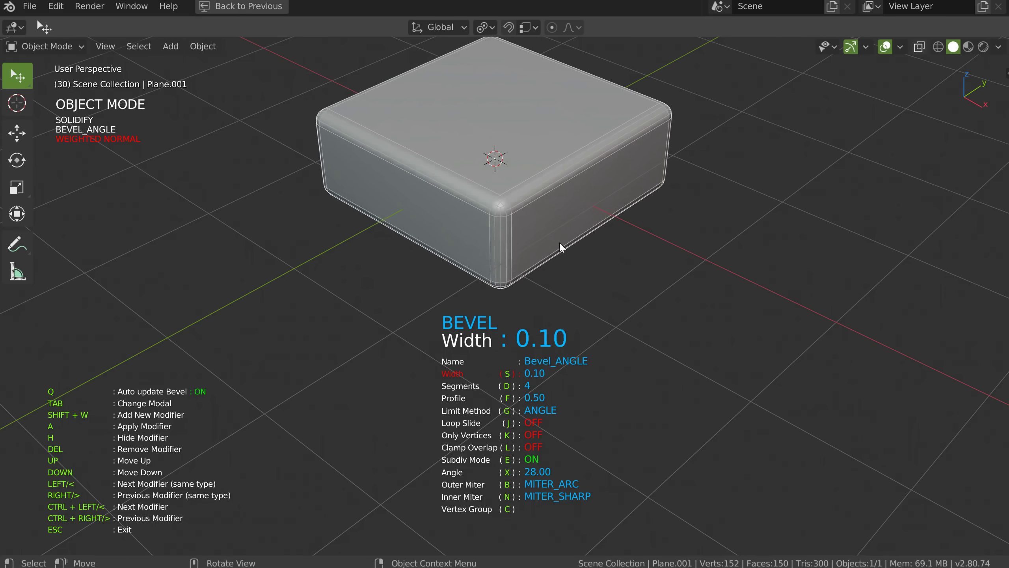
{"action": "left_click", "coordinate": [574, 246]}
{"action": "key", "text": "d"}
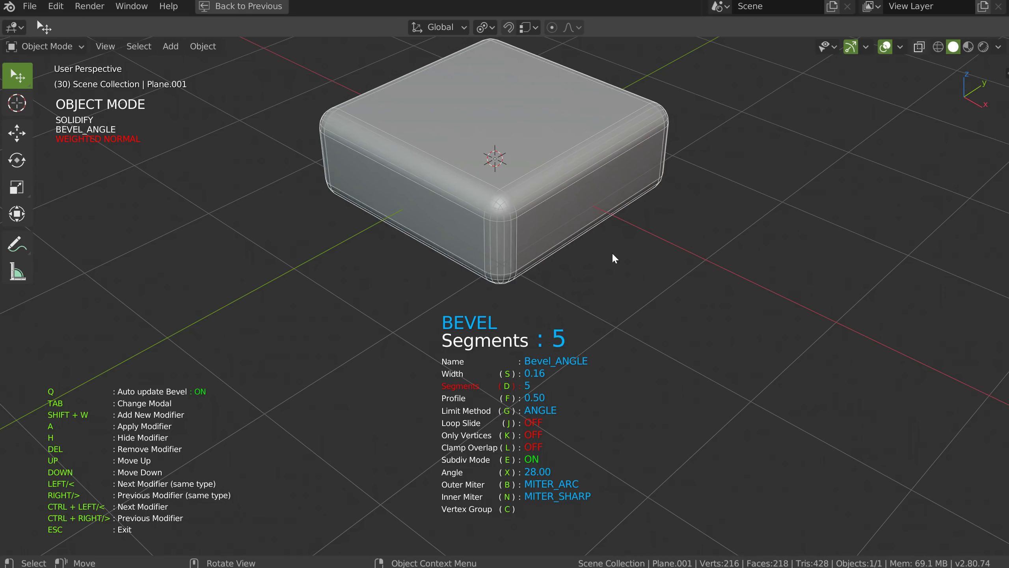
{"action": "left_click", "coordinate": [651, 259]}
{"action": "middle_click_drag", "start_coordinate": [570, 248], "coordinate": [568, 279]}
{"action": "key", "text": "f"}
{"action": "left_click", "coordinate": [562, 279]}
Add a Displace modifier pushing the block 2.10 units along local X.
{"action": "key", "text": "Escape"}
{"action": "key", "text": "alt+s"}
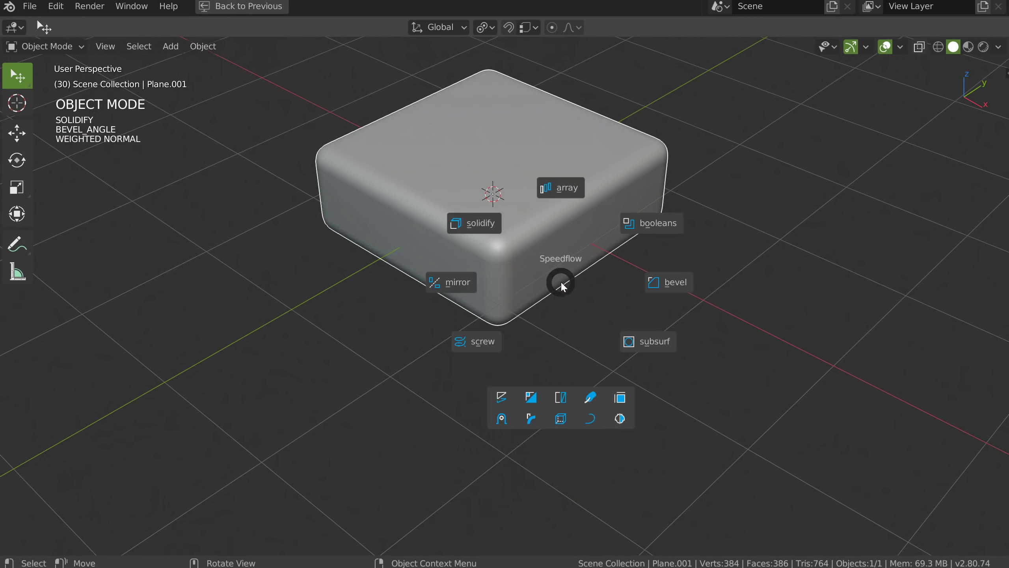
{"action": "left_click", "coordinate": [481, 227]}
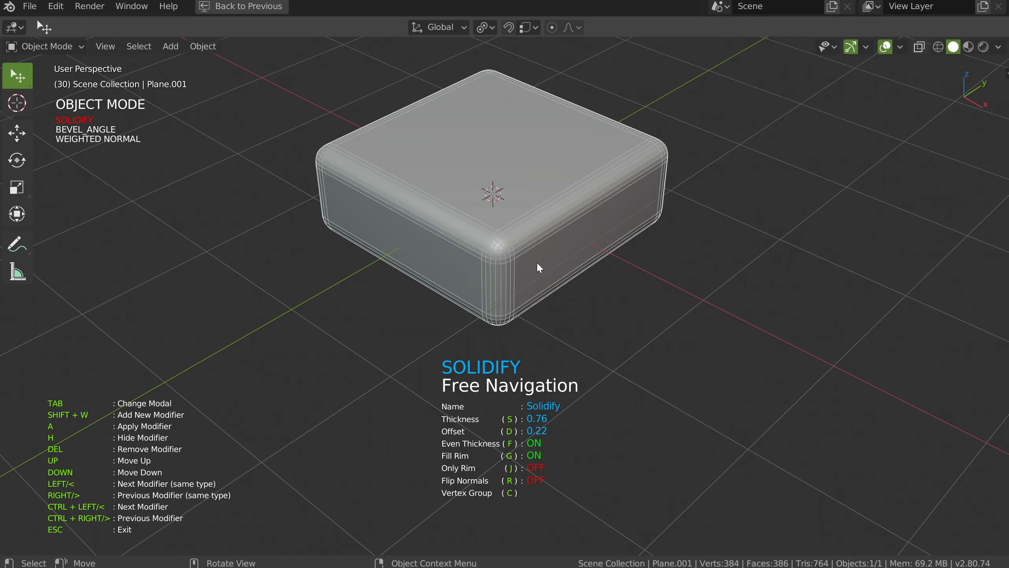
{"action": "key", "text": "s"}
{"action": "left_click", "coordinate": [556, 265]}
{"action": "key", "text": "shift+w"}
{"action": "scroll", "coordinate": [475, 328], "scroll_direction": "down", "scroll_amount": 3}
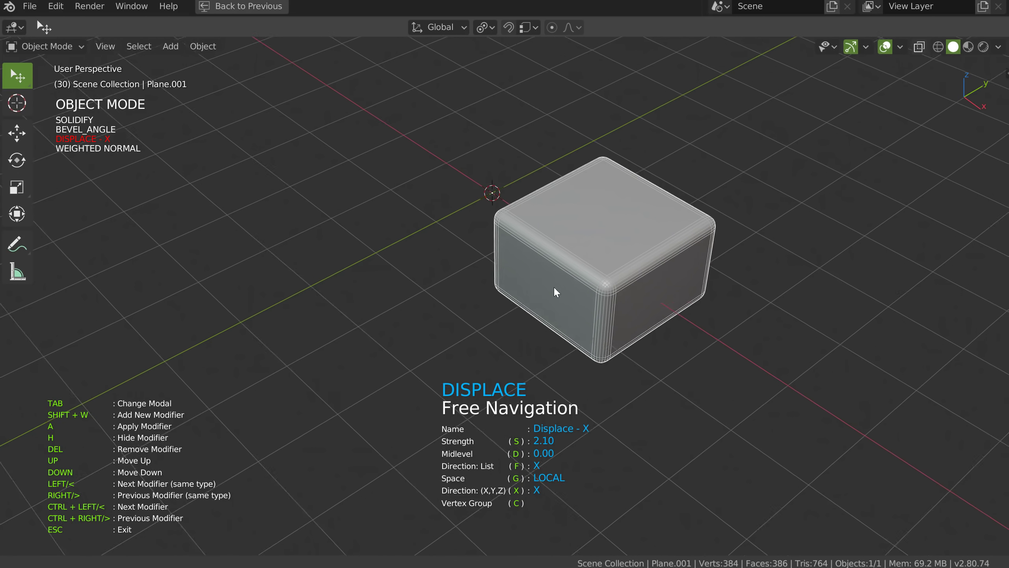
Duplicate the displace as Displace - Y, pushing the block 2.73 units along local Y.
{"action": "middle_click_drag", "start_coordinate": [554, 285], "coordinate": [523, 287], "text": "shift"}
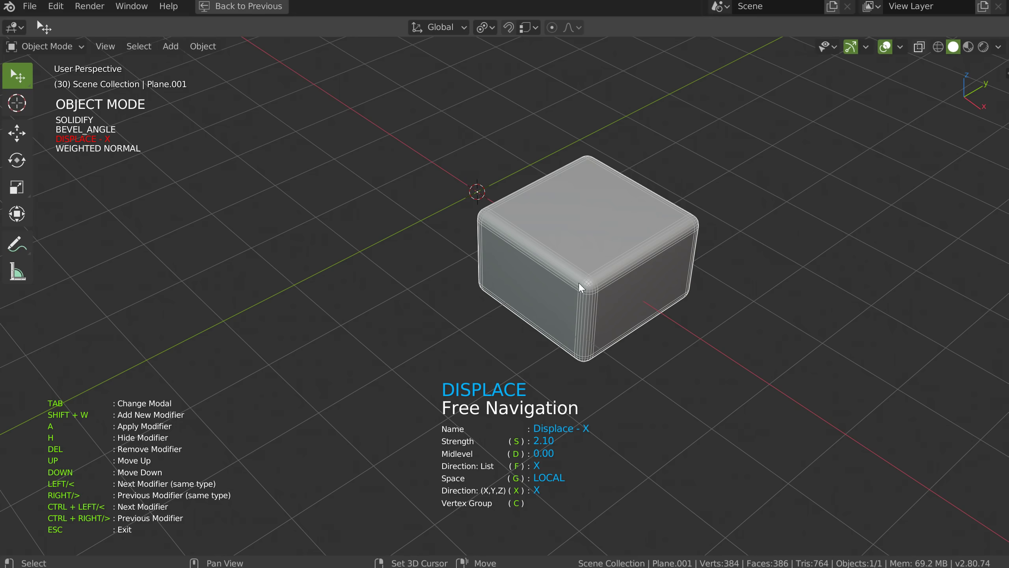
{"action": "key", "text": "shift+d"}
{"action": "key", "text": "s"}
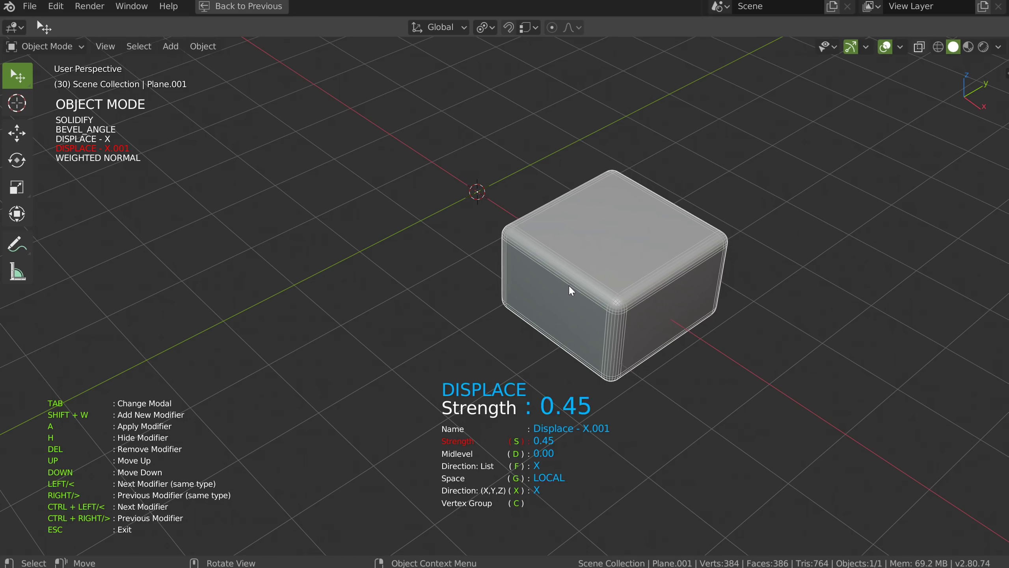
{"action": "left_click", "coordinate": [569, 296]}
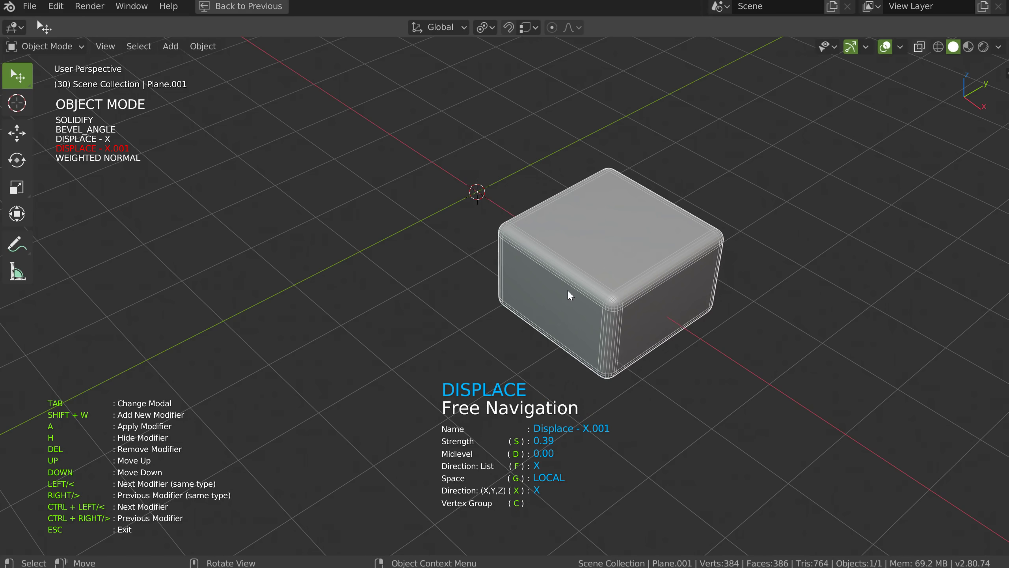
{"action": "key", "text": "x"}
{"action": "key", "text": "s"}
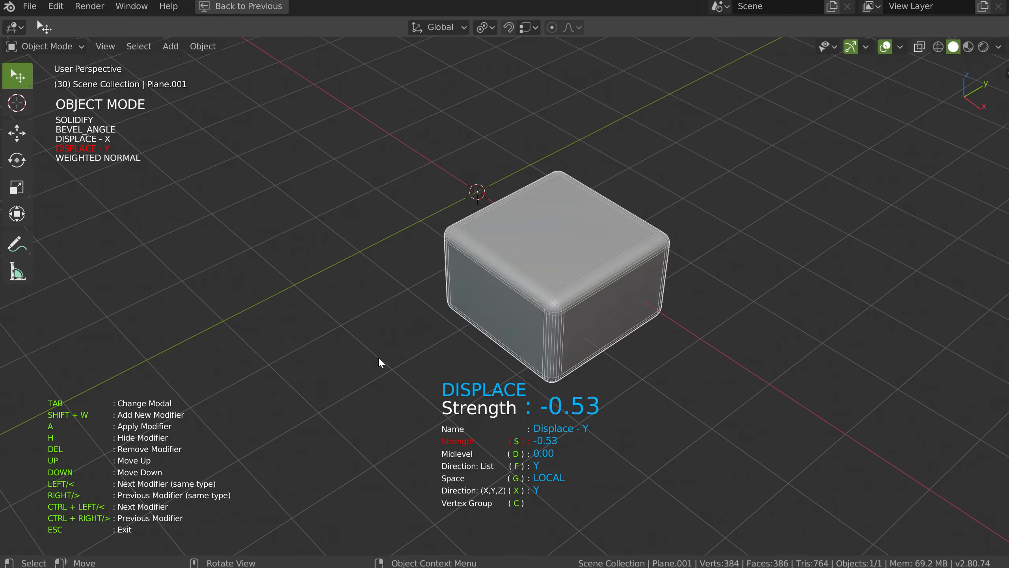
{"action": "left_click", "coordinate": [722, 271]}
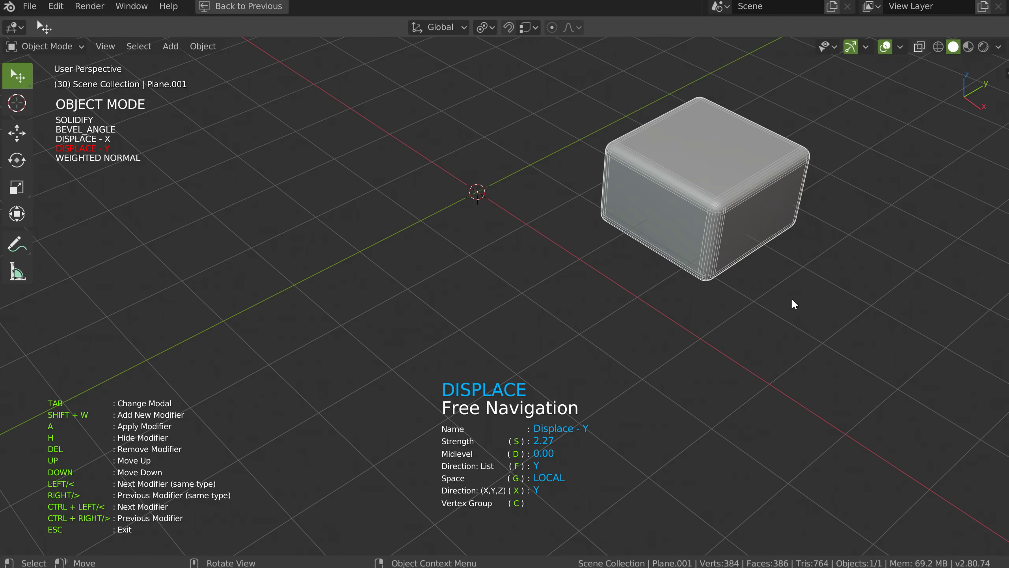
{"action": "key", "text": "s"}
{"action": "left_click", "coordinate": [617, 335]}
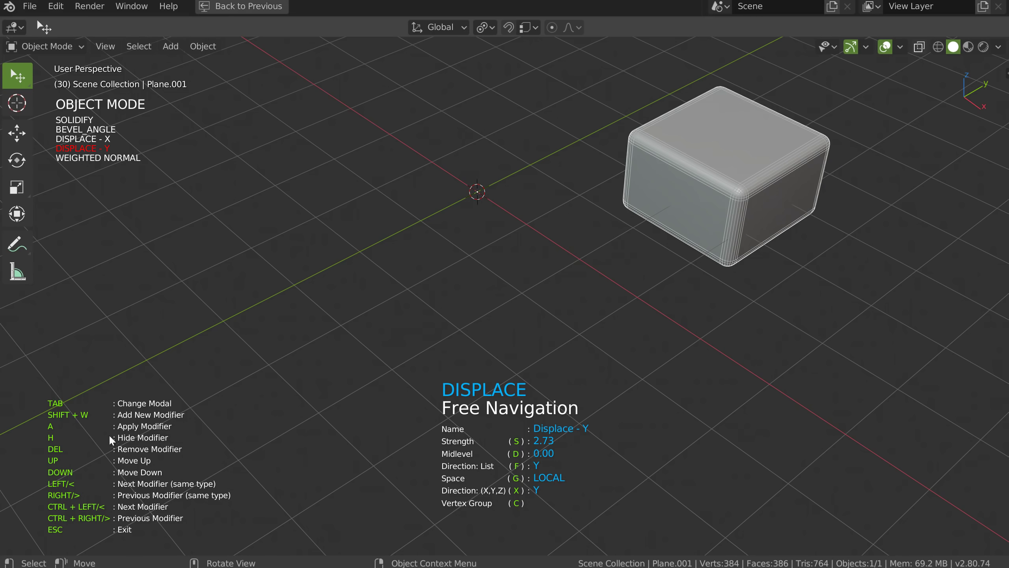
Unhide Displace - Y and order the stack with Displace - Y first, Displace - X second.
{"action": "key", "text": "h"}
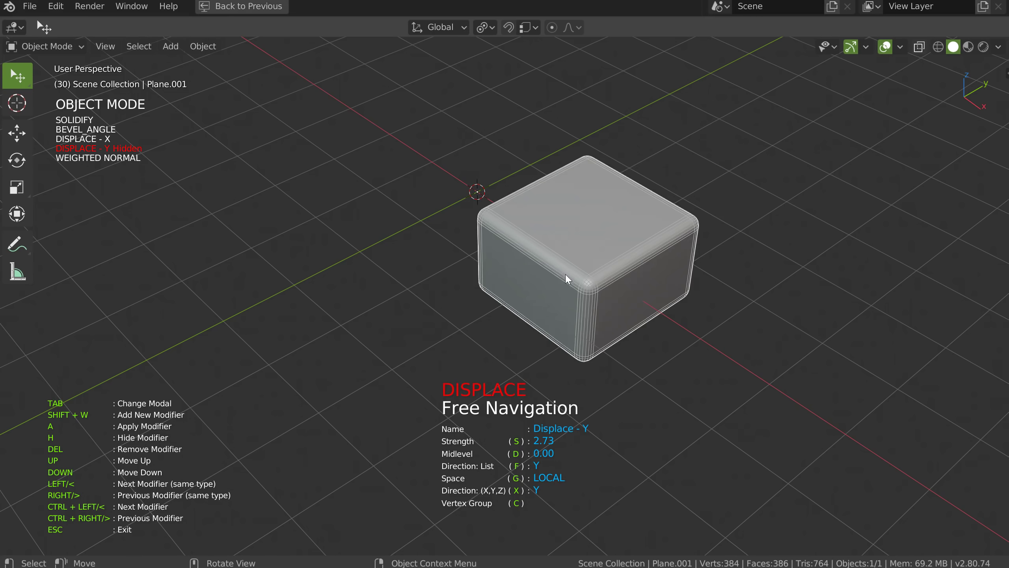
{"action": "key", "text": "h"}
{"action": "key", "text": "Up"}
{"action": "key", "text": "Up"}
{"action": "key", "text": "Up"}
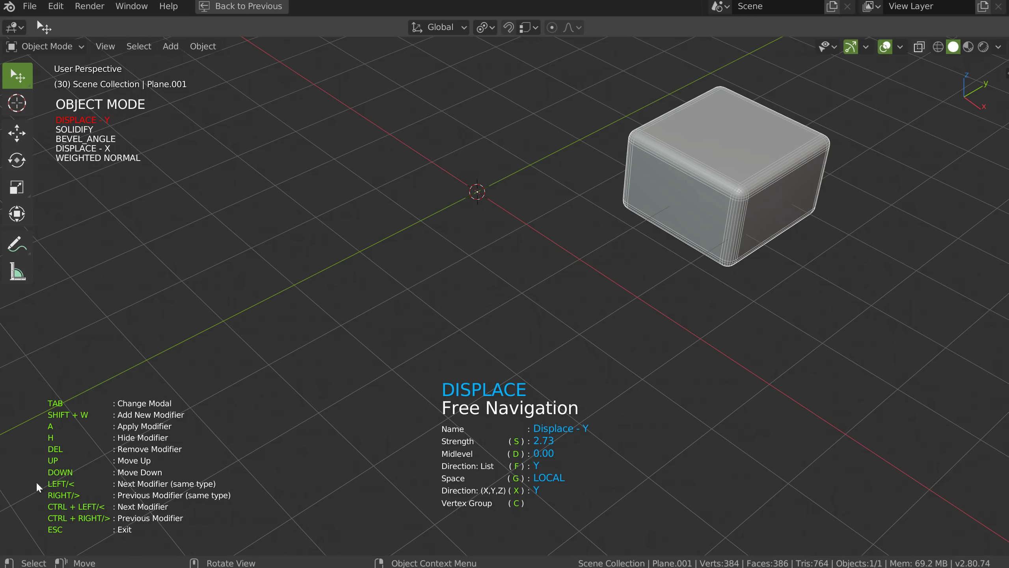
{"action": "key", "text": "Left"}
{"action": "key", "text": "Up"}
{"action": "key", "text": "Up"}
{"action": "middle_click_drag", "start_coordinate": [532, 234], "coordinate": [567, 244]}
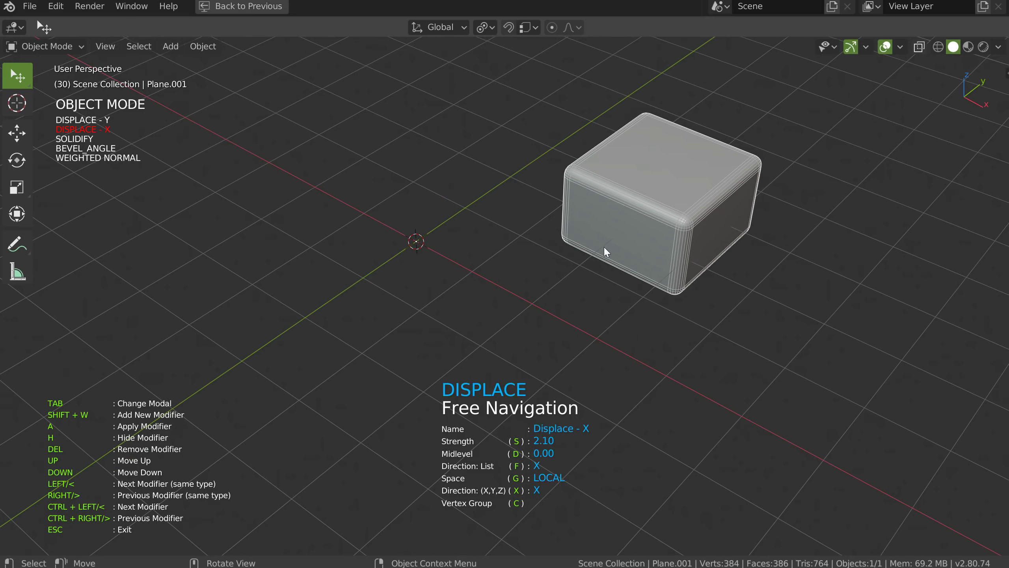
Add a Mirror - X modifier with clip and merge, creating a second rounded box.
{"action": "key", "text": "Escape"}
{"action": "key", "text": "alt+s"}
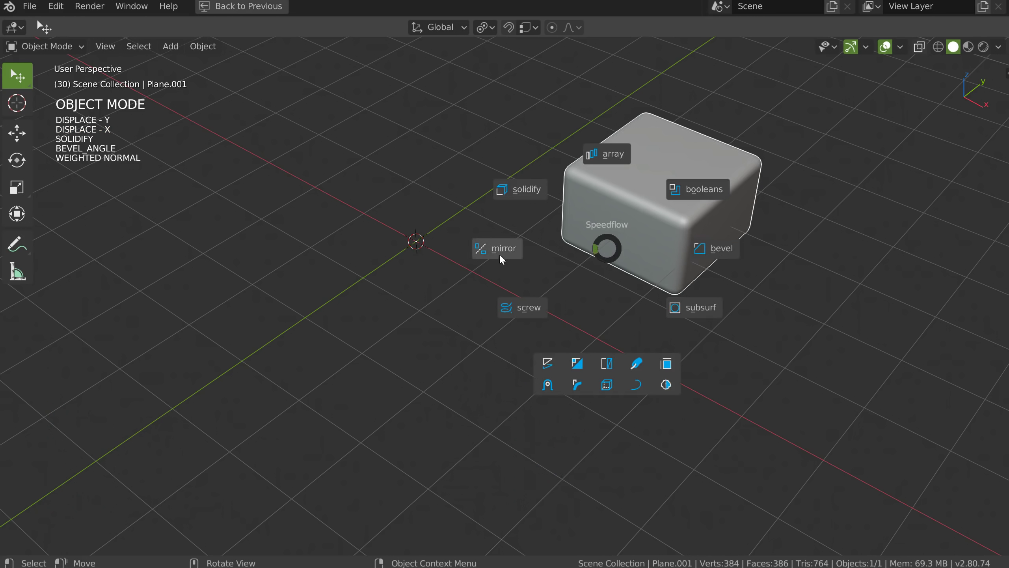
{"action": "left_click", "coordinate": [499, 248]}
{"action": "scroll", "coordinate": [575, 203], "scroll_direction": "down", "scroll_amount": 3}
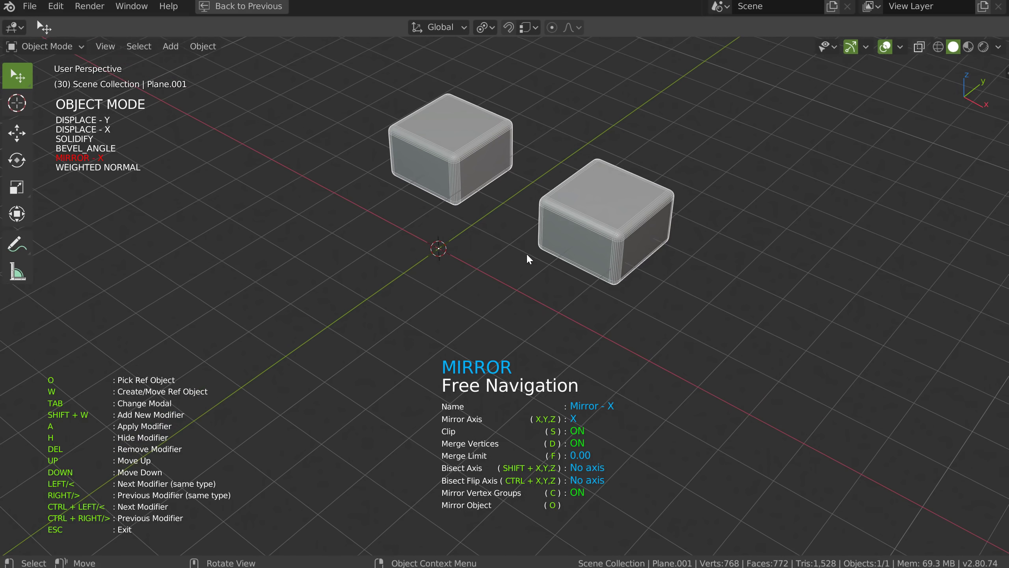